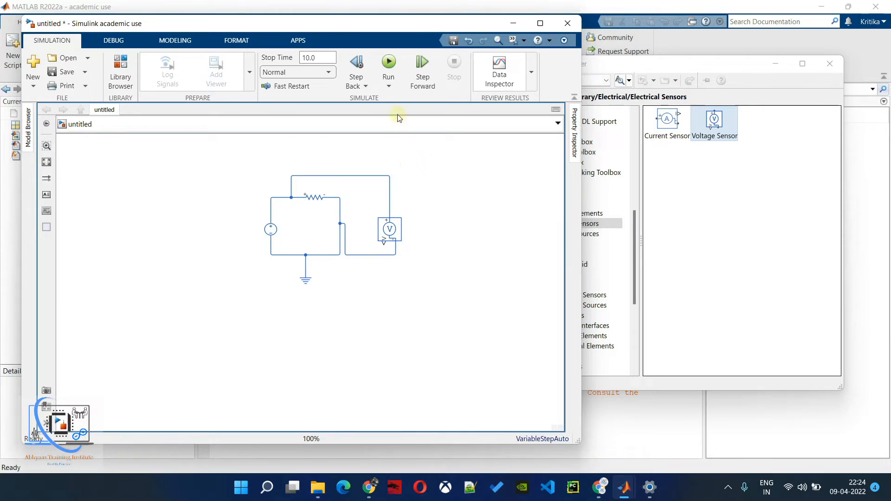
# - Run the circuit simulation and examine the Solver Configuration requirement in the diagnostic message
pyautogui.click(394, 66)
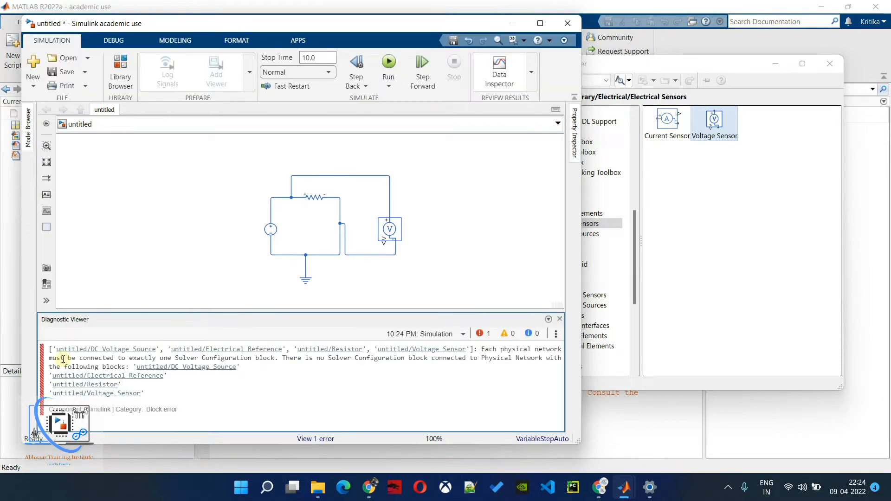
pyautogui.moveTo(50, 359); pyautogui.dragTo(279, 358)
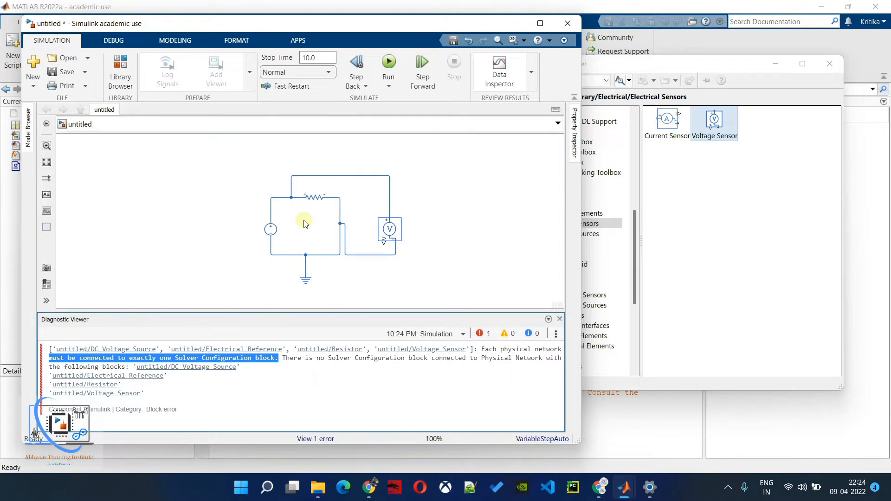
# - Search the Simulink block library for "solver"
pyautogui.click(664, 199)
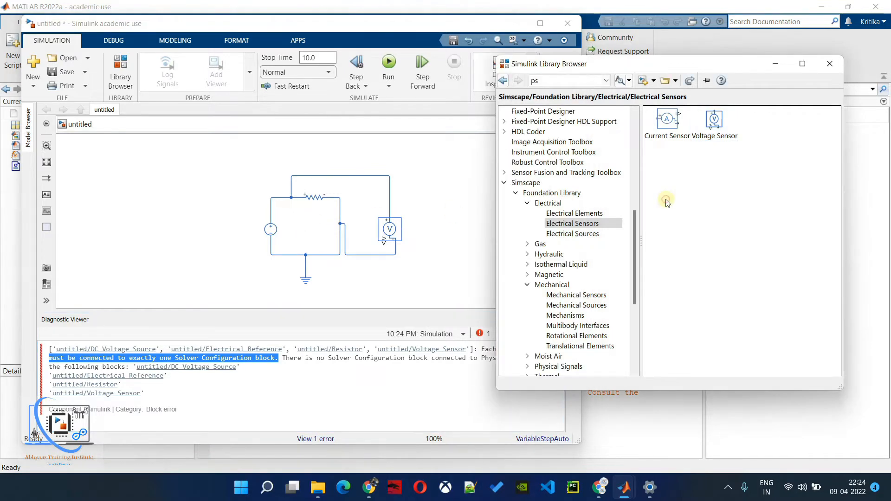
pyautogui.doubleClick(548, 78)
pyautogui.tripleClick(549, 78)
pyautogui.write('sol')
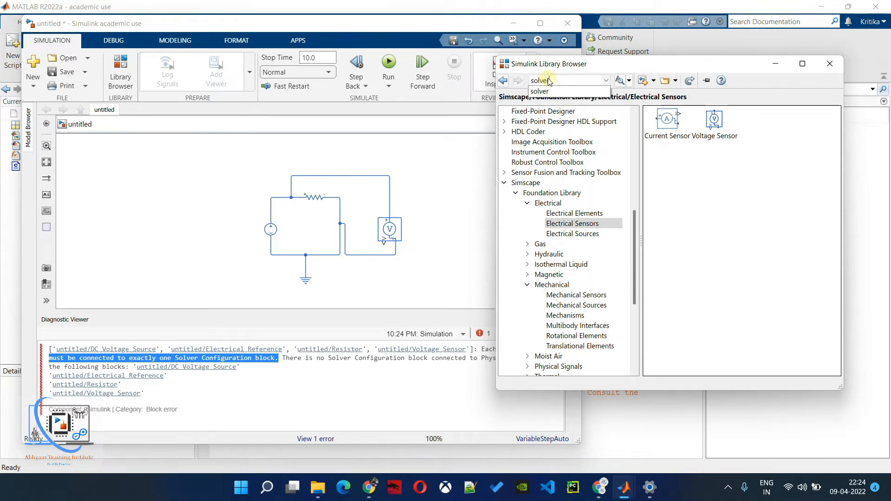
pyautogui.write('ver')
pyautogui.press('Return')
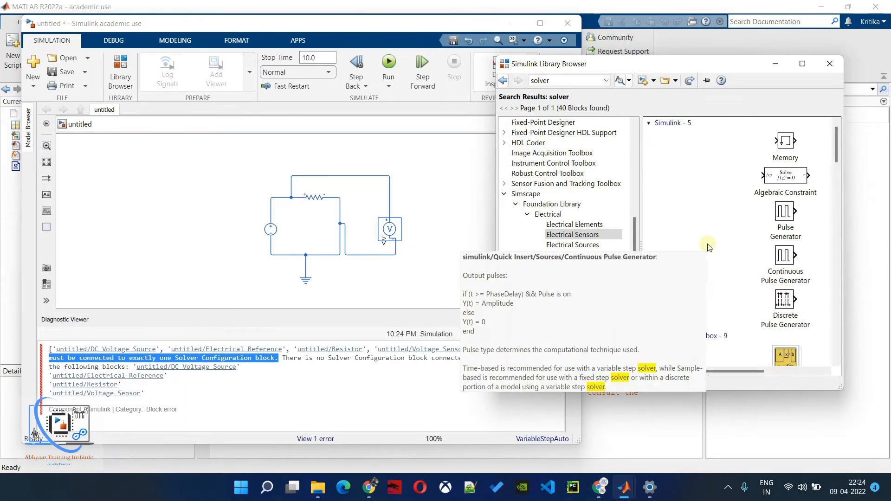
# - Find the Simscape Solver Configuration block in the search results and add it to the circuit model
pyautogui.scroll(-5, 709, 247)
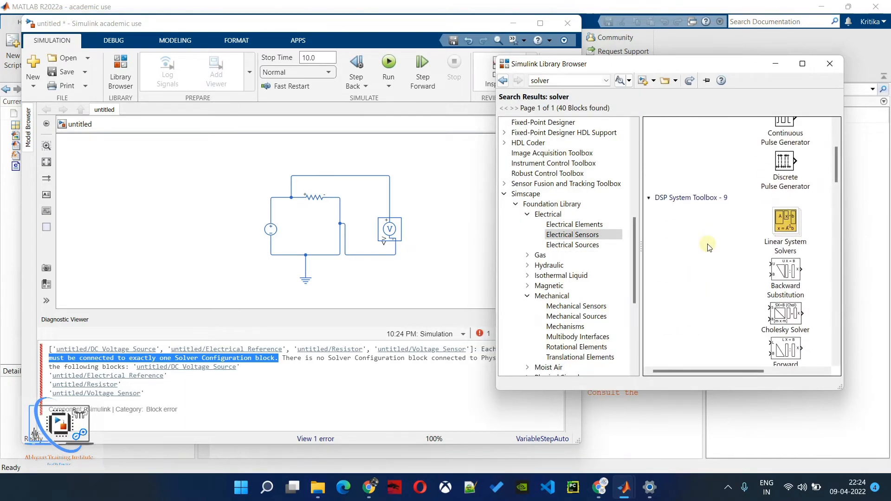
pyautogui.scroll(-3, 709, 247)
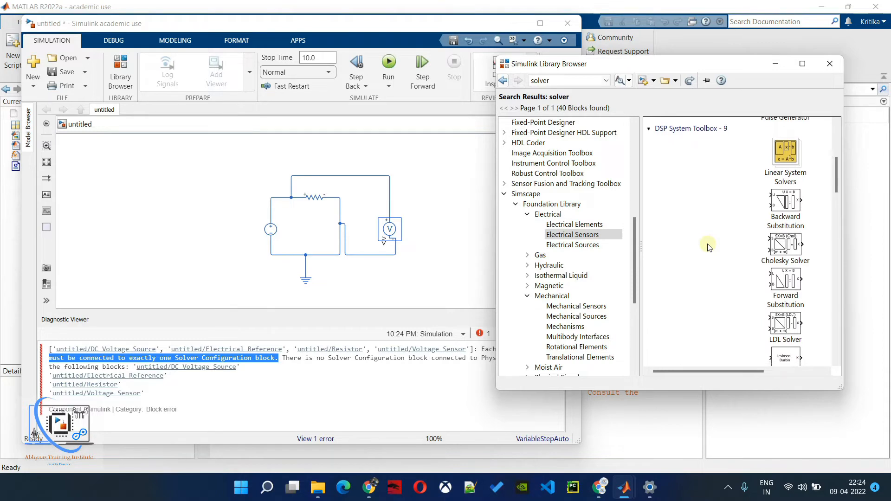
pyautogui.scroll(-2, 708, 246)
pyautogui.scroll(5, 683, 204)
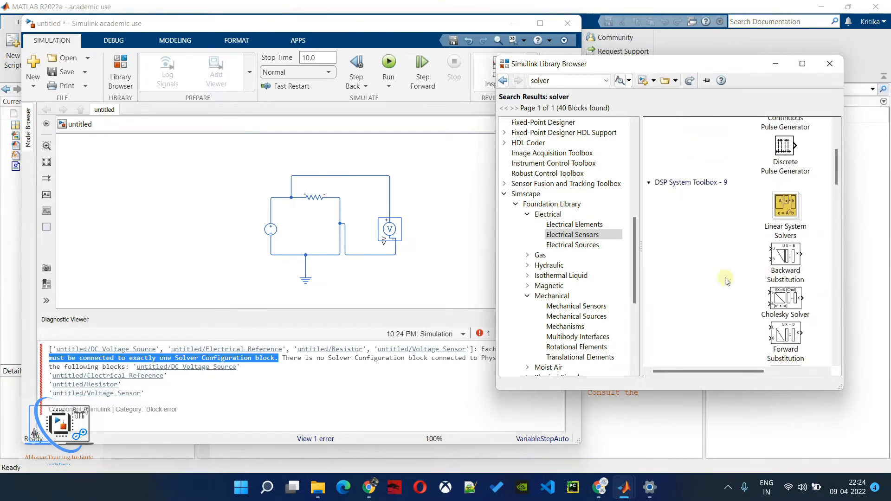
pyautogui.scroll(-6, 727, 282)
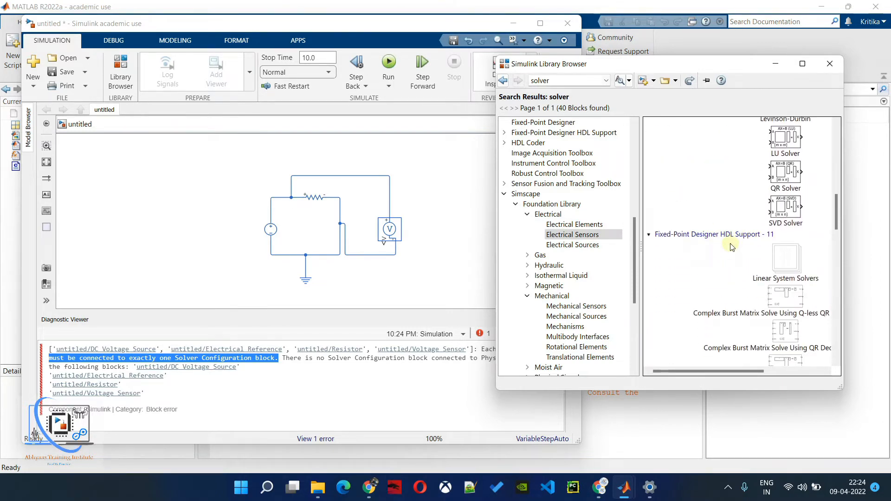
pyautogui.scroll(-6, 728, 250)
pyautogui.scroll(-5, 727, 251)
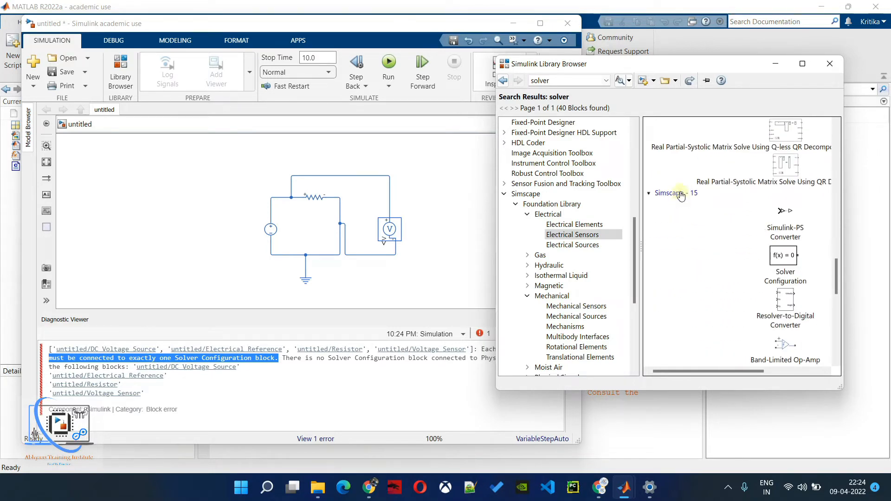
pyautogui.click(791, 258)
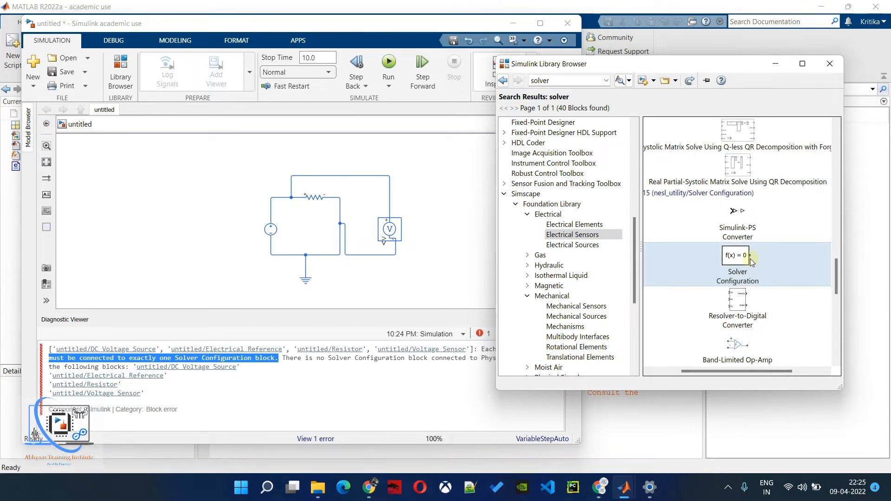
pyautogui.moveTo(733, 261); pyautogui.dragTo(387, 161)
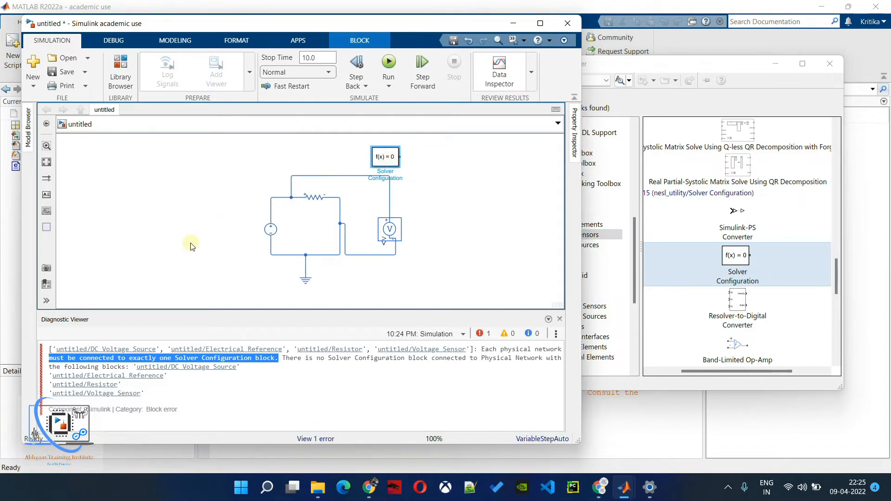
# - Place the Solver Configuration block to the lower left of the circuit and connect it to the electrical reference line
pyautogui.moveTo(389, 160)
pyautogui.mouseDown()
pyautogui.moveTo(179, 235)
pyautogui.moveTo(197, 239)
pyautogui.moveTo(232, 276)
pyautogui.moveTo(305, 269)
pyautogui.mouseUp()
pyautogui.click(263, 282)
pyautogui.click(234, 277)
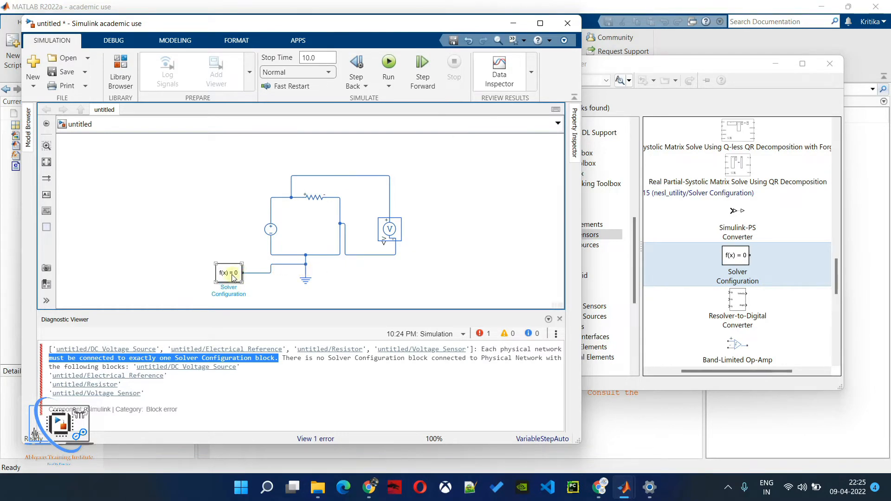
# - Review the Solver Configuration block's parameters without changing them and rerun the simulation
pyautogui.doubleClick(234, 278)
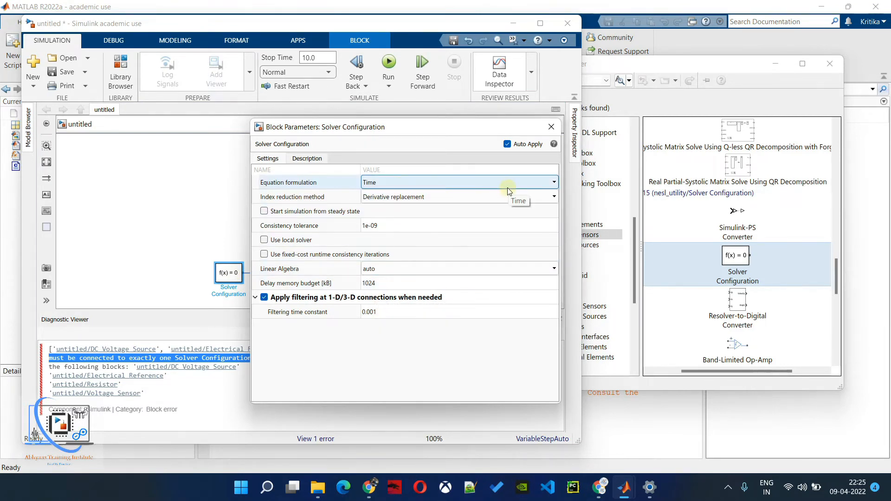
pyautogui.click(552, 127)
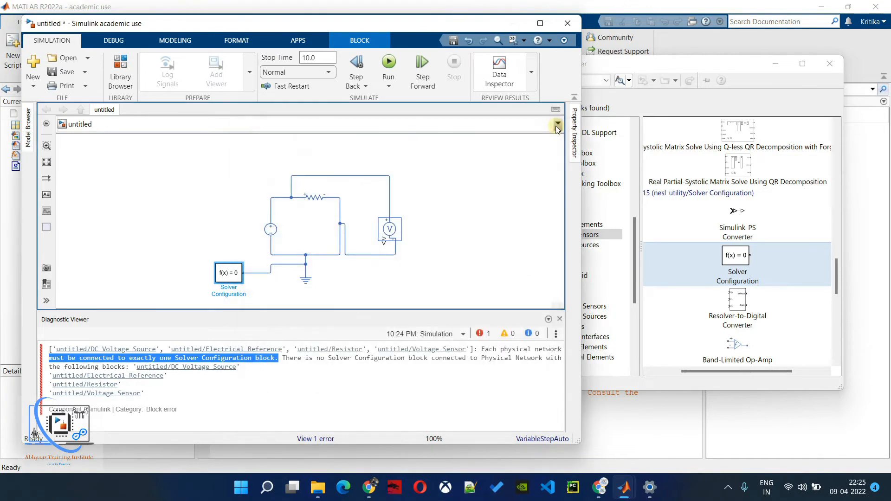
pyautogui.click(389, 62)
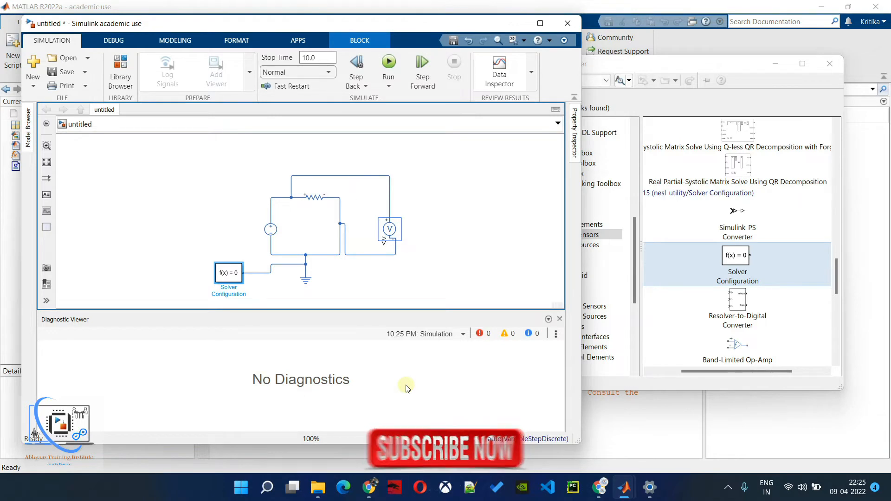
# - Read the Voltage Sensor block's description, including its connection ports, and close its parameters
pyautogui.click(392, 235)
pyautogui.doubleClick(393, 235)
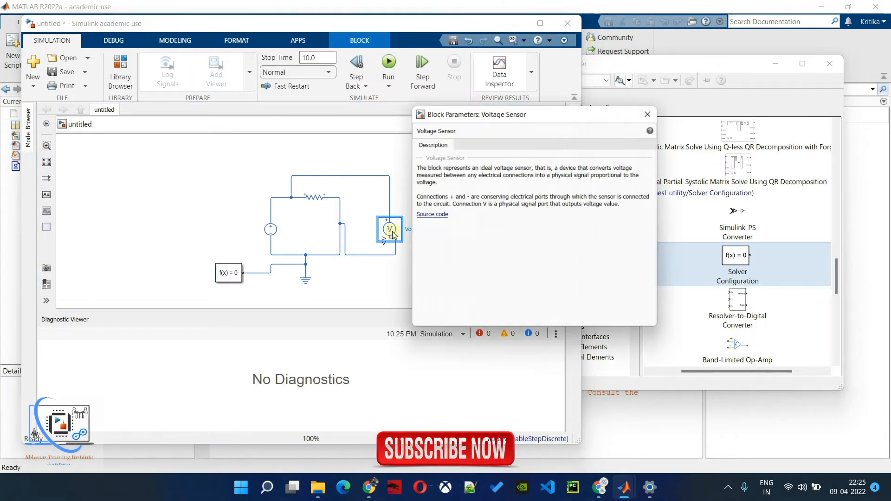
pyautogui.click(652, 112)
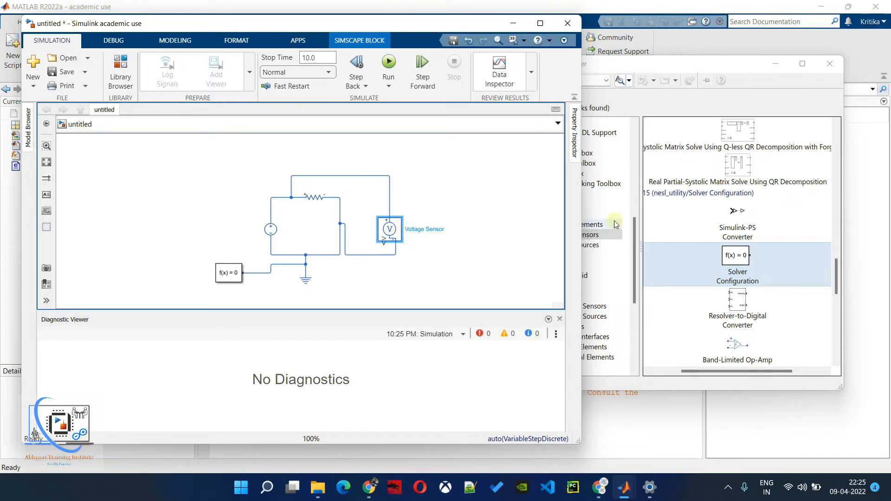
# - Search the Simulink block library for "ps-"
pyautogui.click(726, 232)
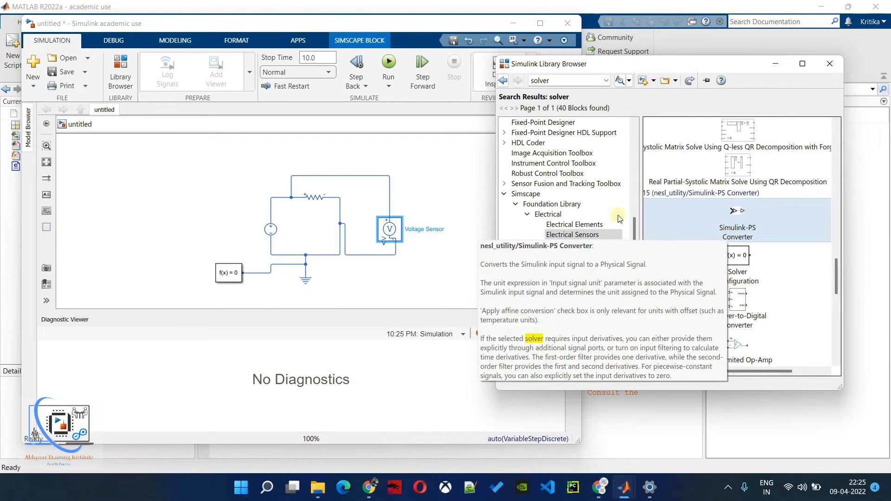
pyautogui.doubleClick(575, 79)
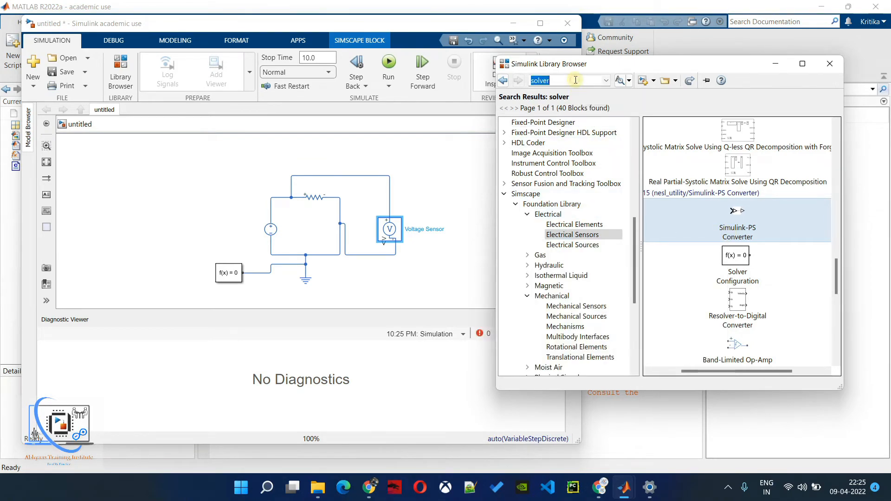
pyautogui.write('ps-')
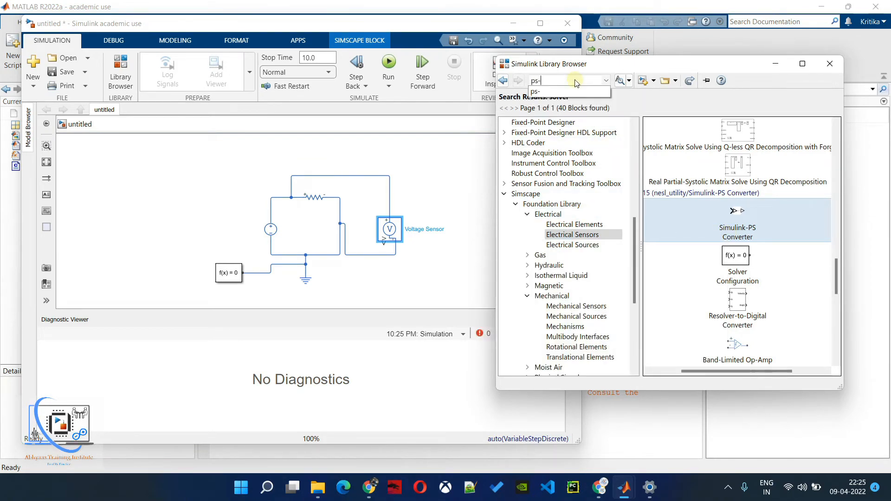
pyautogui.press('Return')
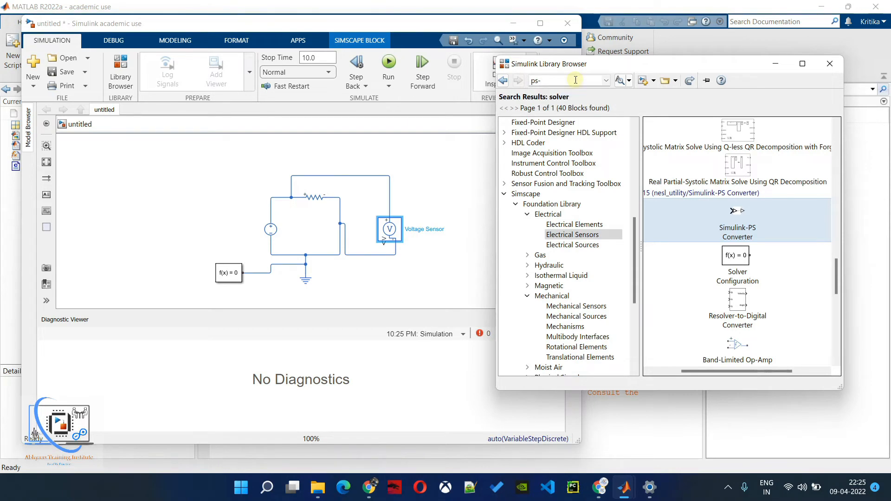
pyautogui.doubleClick(555, 80)
pyautogui.press('Return')
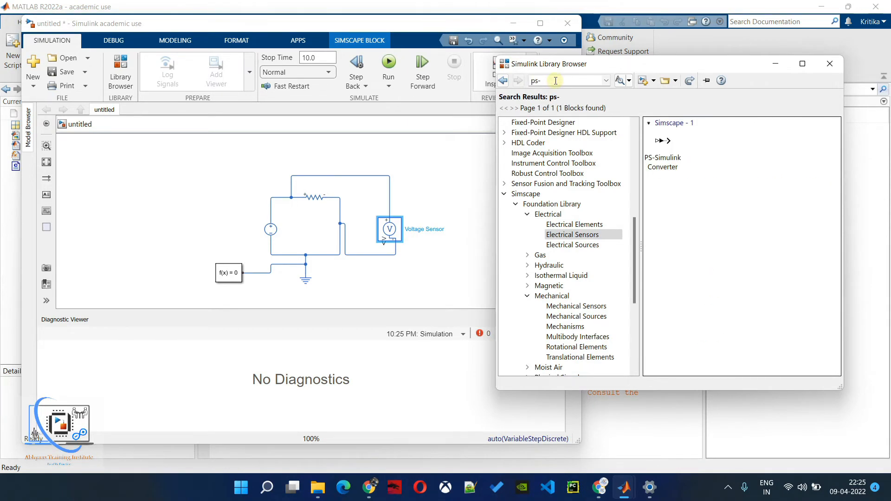
# - Examine the description and settings of the PS-Simulink Converter library block, including its vector format and output signal unit, and close its parameters
pyautogui.click(669, 141)
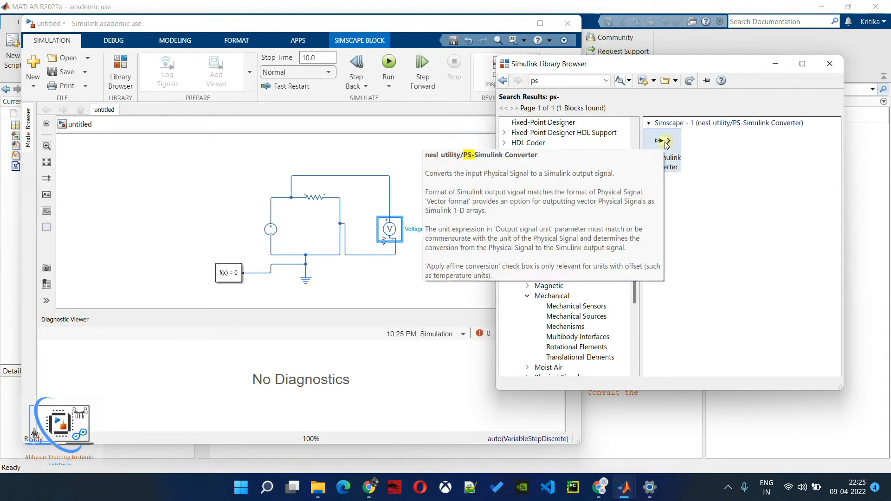
pyautogui.moveTo(667, 145)
pyautogui.mouseDown()
pyautogui.moveTo(645, 144)
pyautogui.moveTo(651, 153)
pyautogui.moveTo(662, 143)
pyautogui.mouseUp()
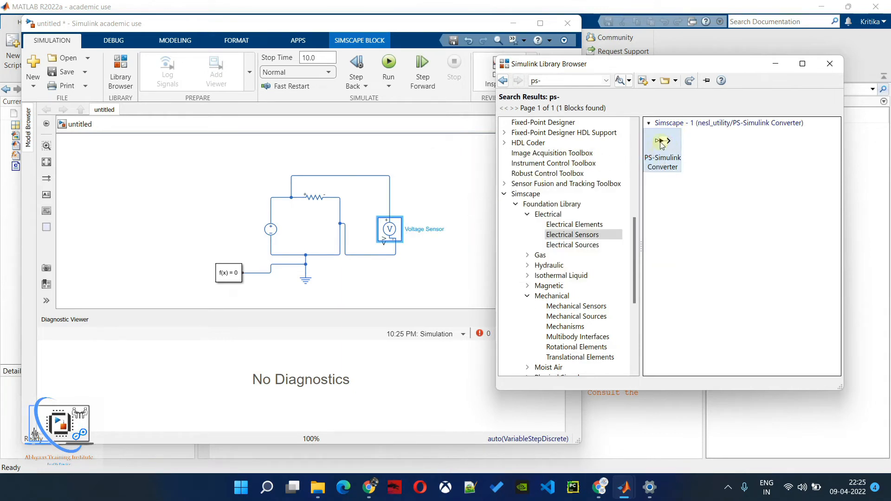
pyautogui.click(709, 153)
pyautogui.click(670, 145)
pyautogui.doubleClick(669, 144)
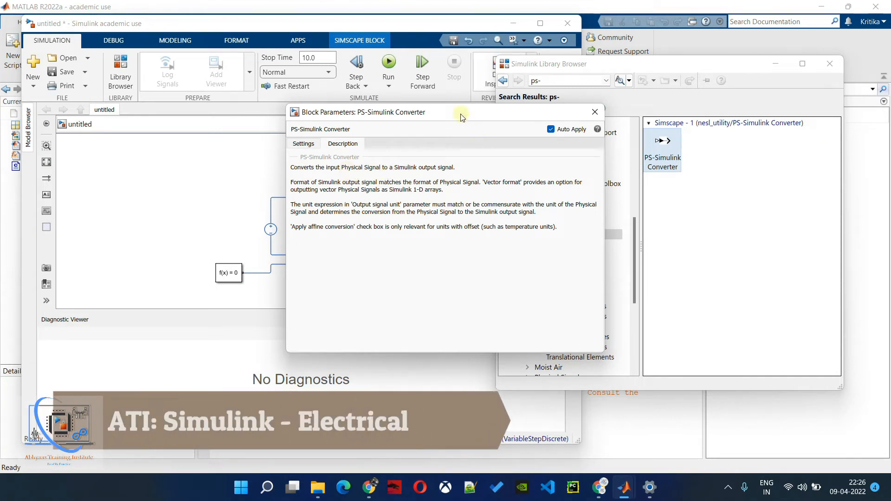
pyautogui.moveTo(460, 114); pyautogui.dragTo(669, 117)
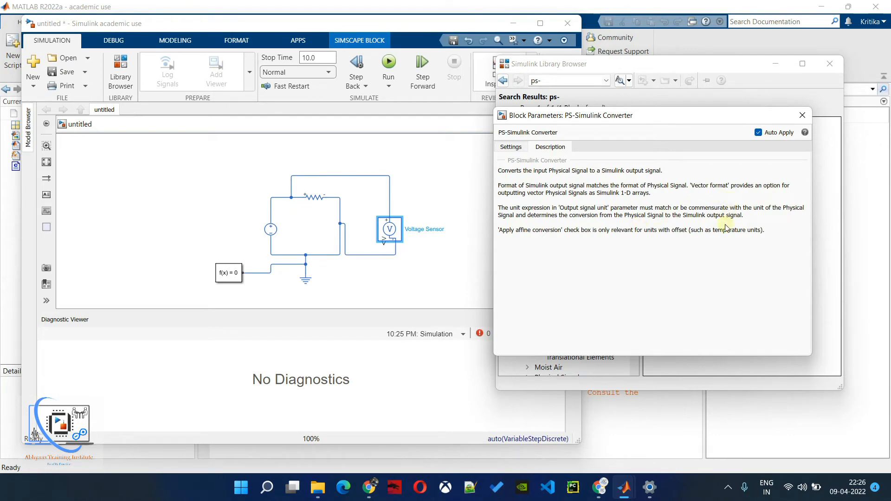
pyautogui.click(510, 146)
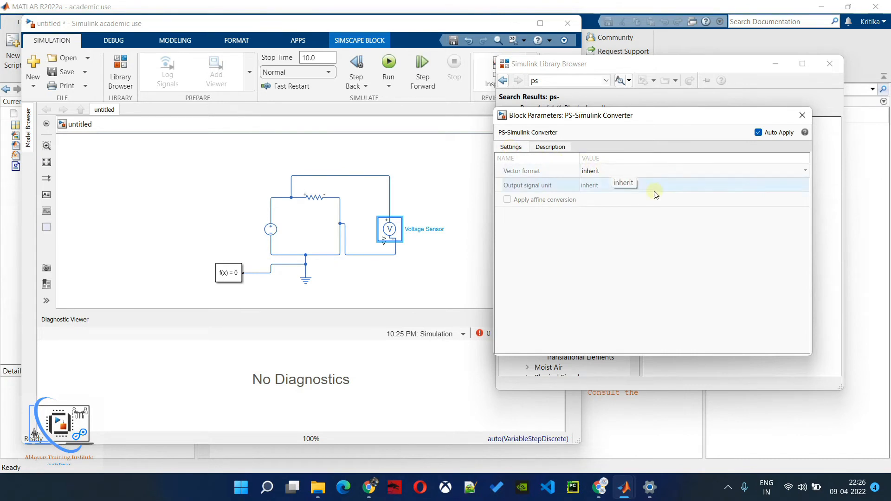
pyautogui.click(551, 148)
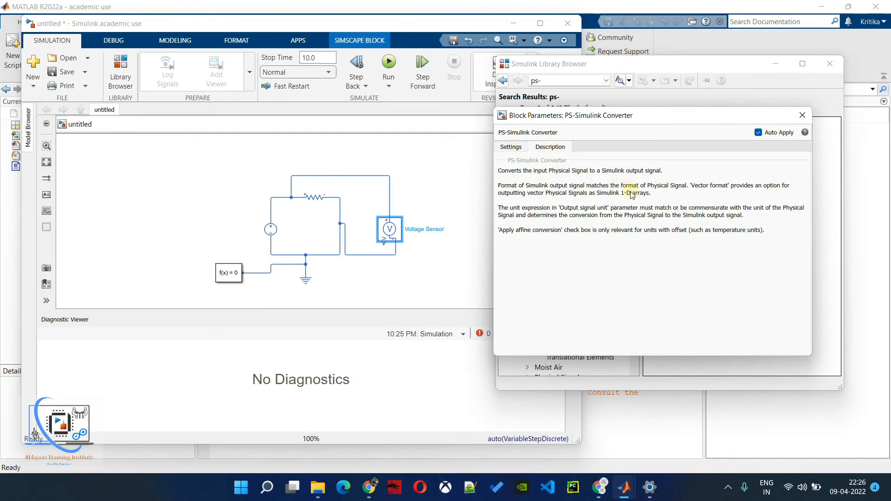
pyautogui.moveTo(620, 194); pyautogui.dragTo(686, 195)
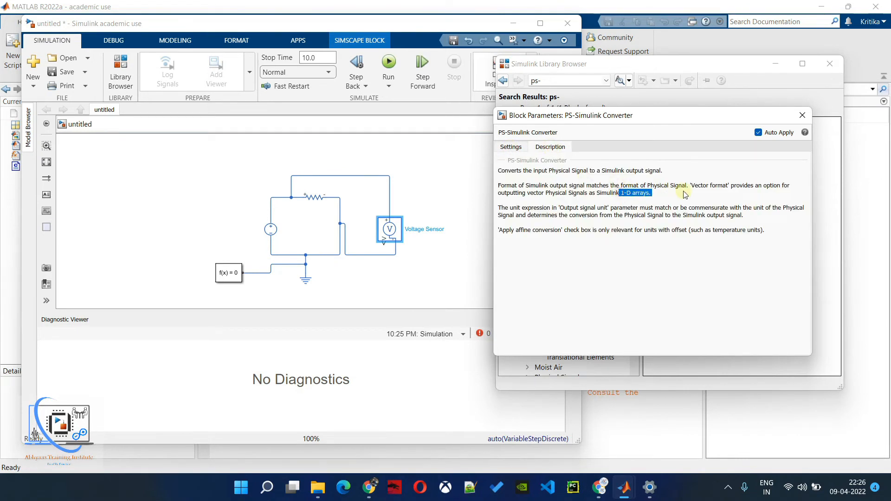
pyautogui.click(639, 216)
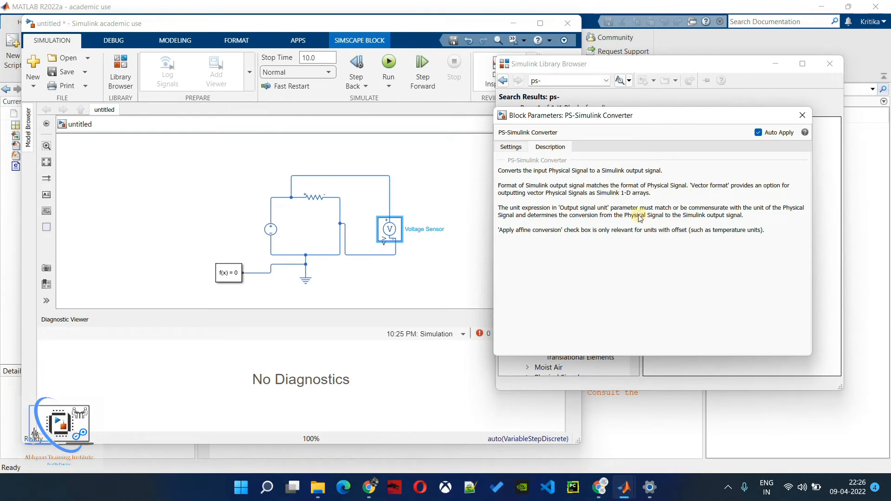
pyautogui.click(510, 147)
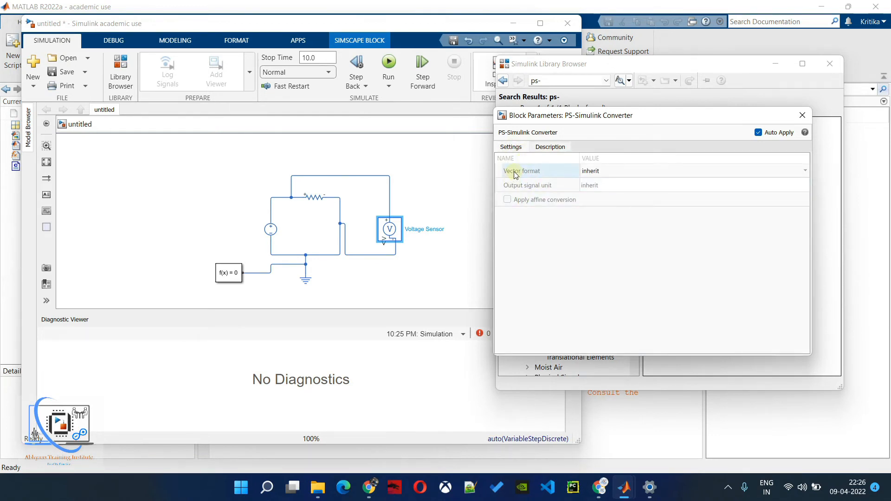
pyautogui.click(550, 147)
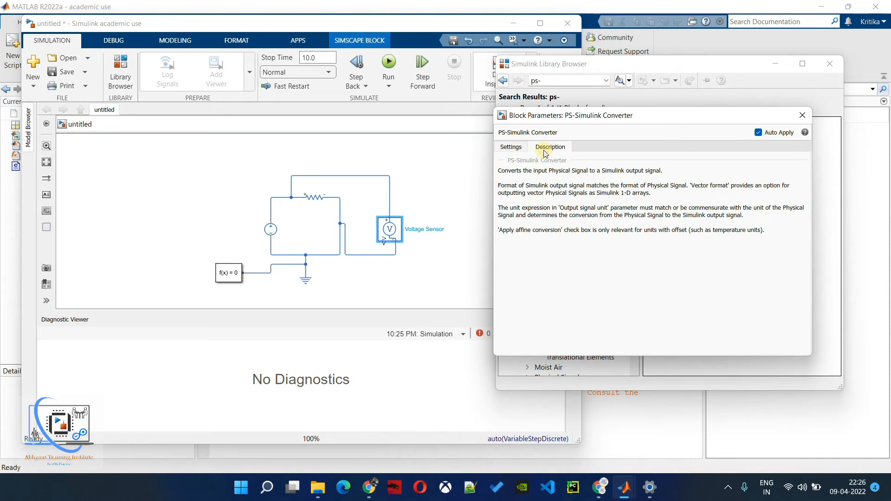
pyautogui.click(805, 122)
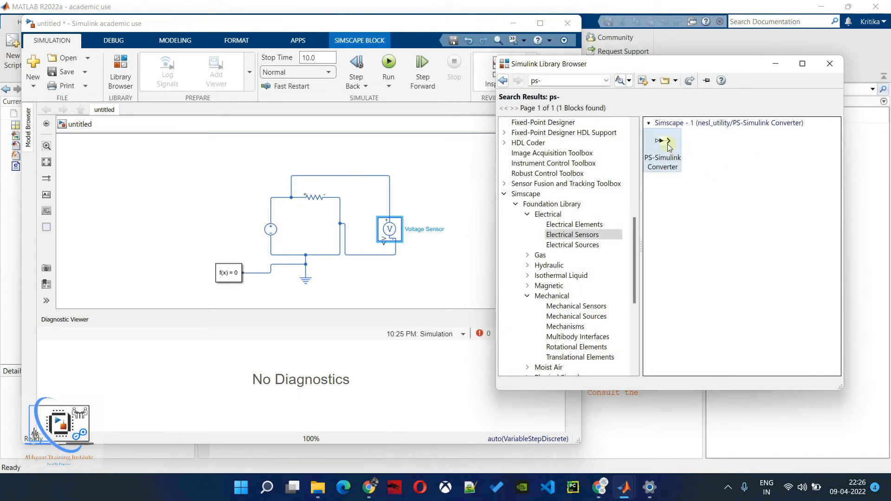
# - Add a PS-Simulink Converter below the Voltage Sensor and connect it to the sensor's V output
pyautogui.moveTo(669, 146); pyautogui.dragTo(384, 240)
pyautogui.click(381, 278)
# - Add a Display block from the Simulink Sinks library and connect it to the PS-Simulink Converter's output
pyautogui.click(688, 232)
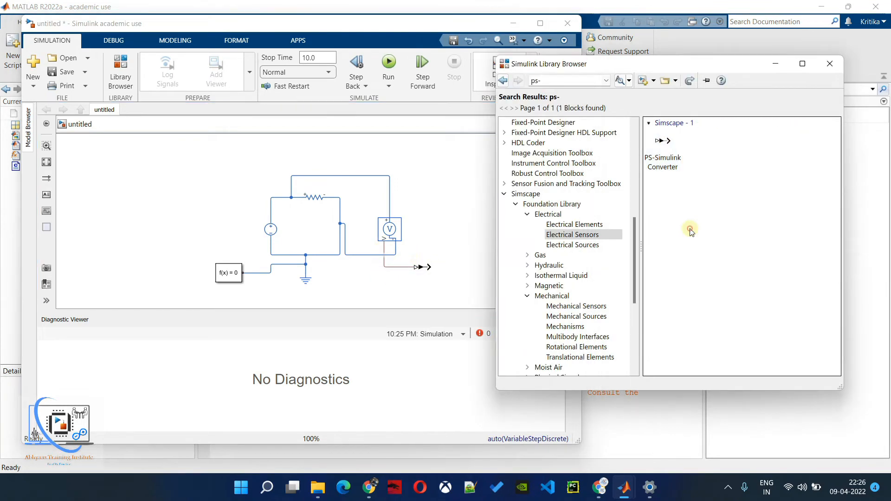
pyautogui.scroll(10, 566, 181)
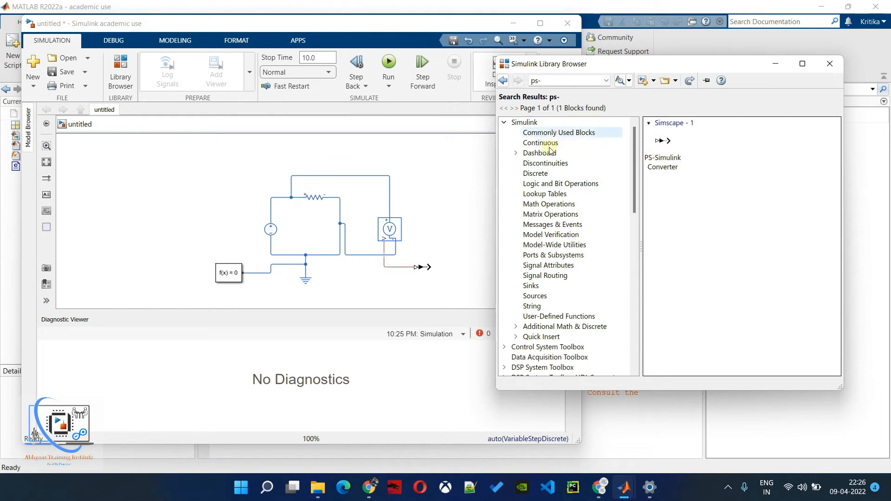
pyautogui.click(542, 288)
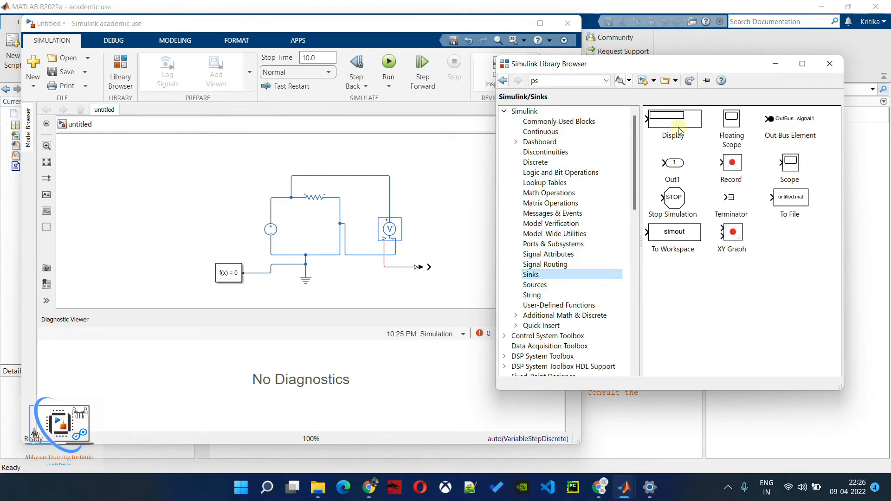
pyautogui.moveTo(678, 123); pyautogui.dragTo(466, 267)
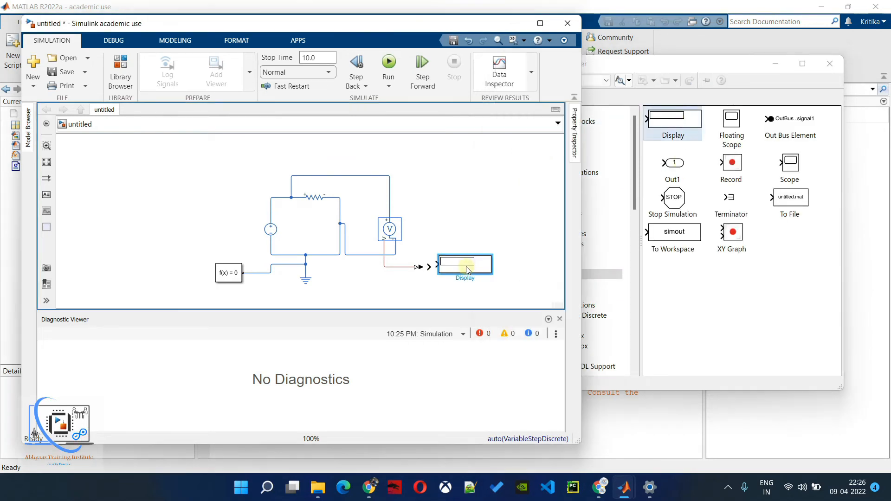
pyautogui.click(428, 264)
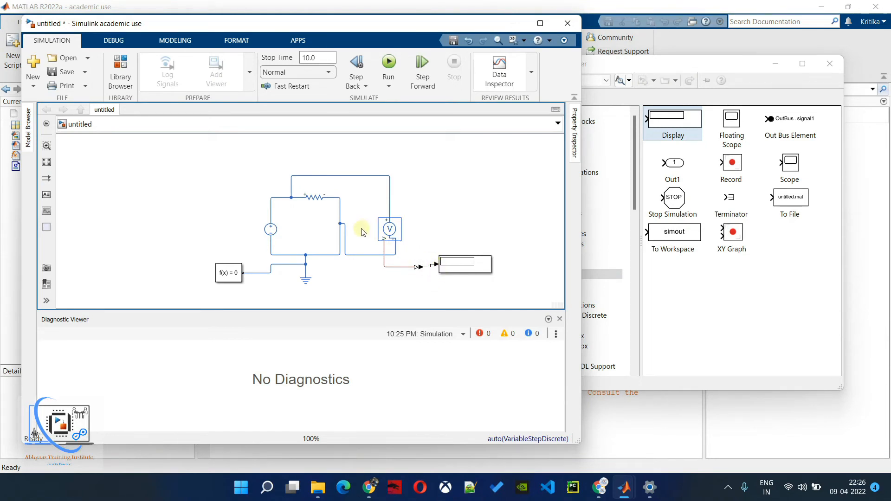
# - Check the DC Voltage Source's constant voltage and the Resistor's resistance without changing them, and run the simulation
pyautogui.click(270, 232)
pyautogui.doubleClick(271, 234)
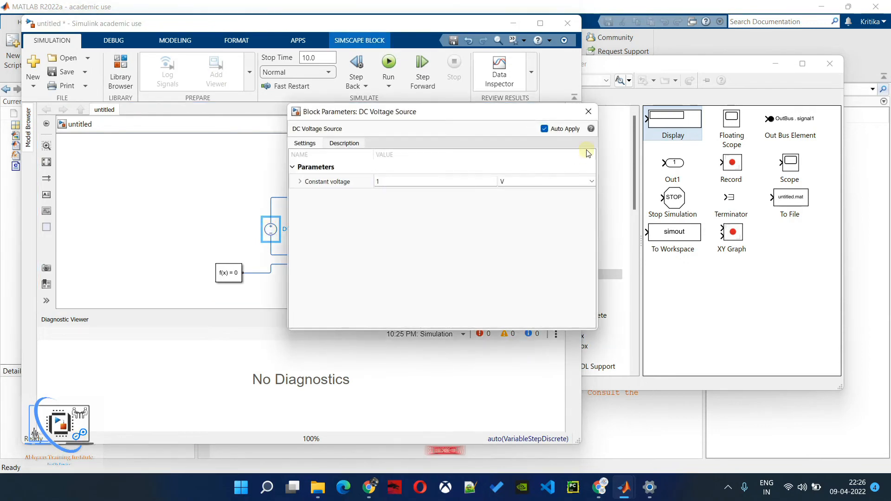
pyautogui.click(589, 112)
pyautogui.doubleClick(312, 198)
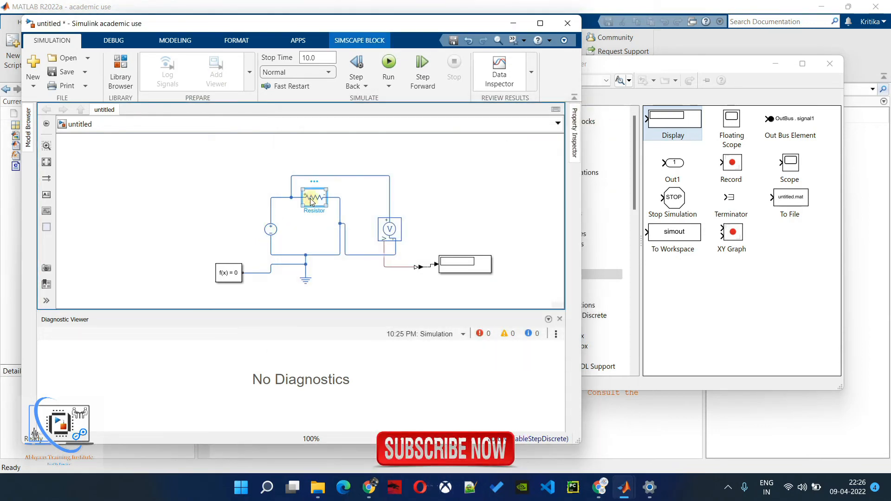
pyautogui.click(637, 52)
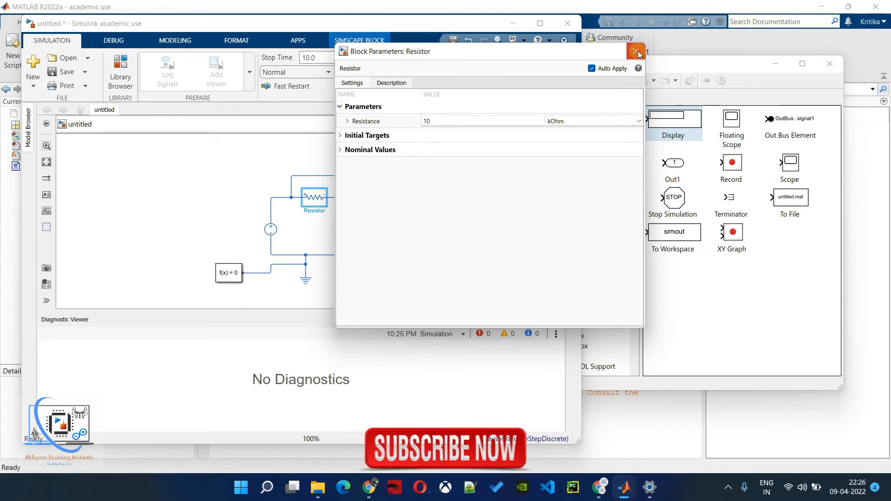
pyautogui.click(390, 62)
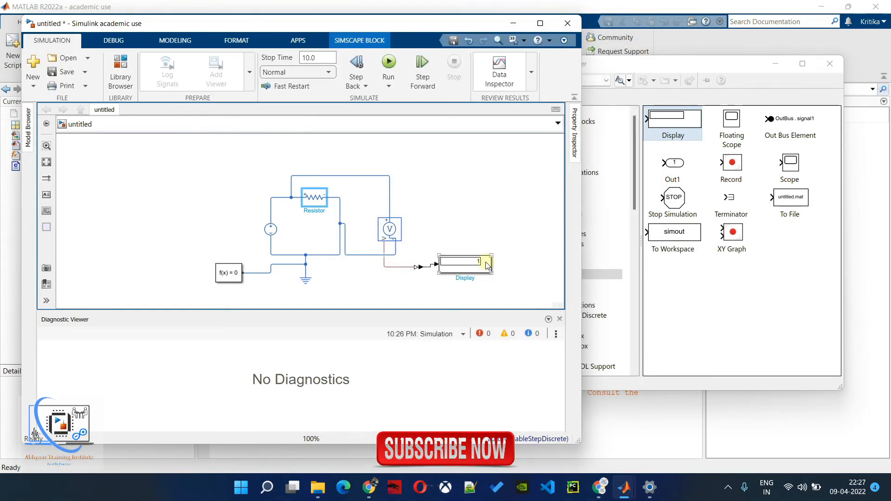
# - Set the Resistor's resistance to 20 Ohm and run the simulation again
pyautogui.doubleClick(314, 197)
pyautogui.click(638, 121)
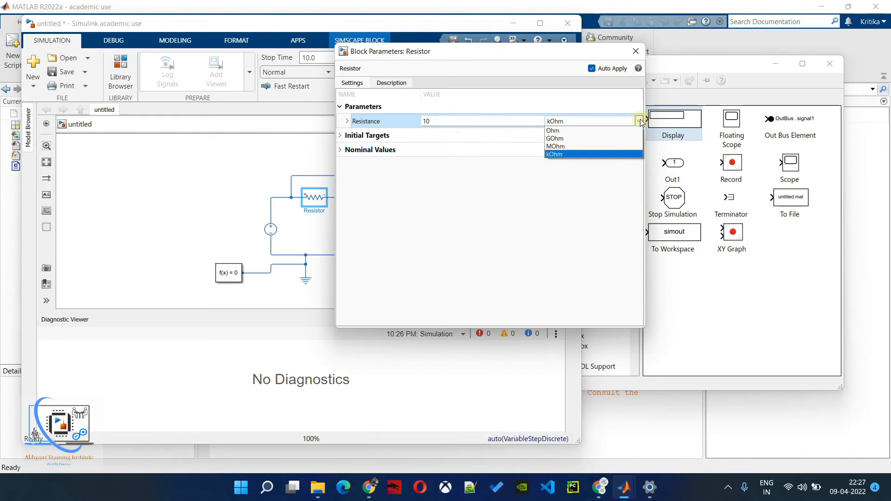
pyautogui.click(575, 132)
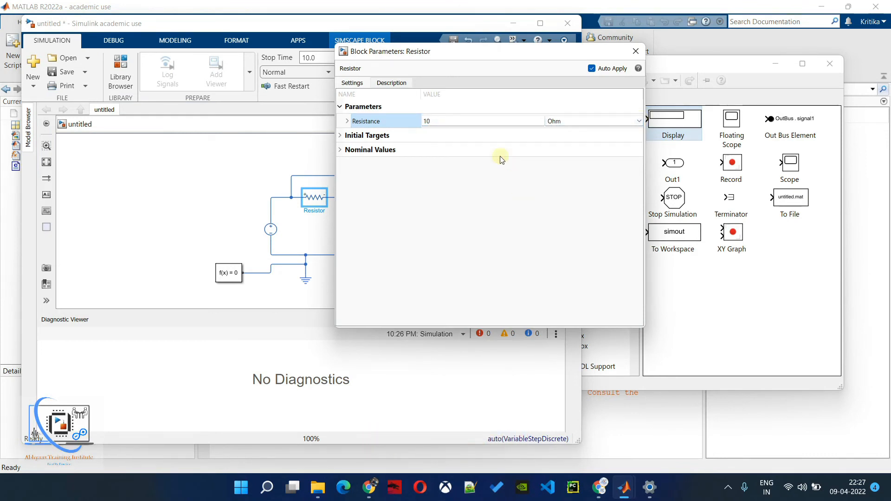
pyautogui.click(448, 122)
pyautogui.doubleClick(448, 121)
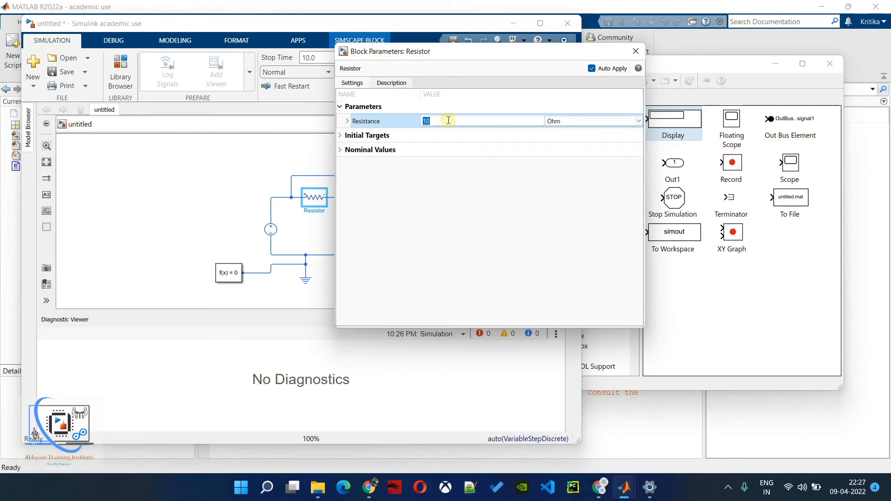
pyautogui.write('20')
pyautogui.click(460, 180)
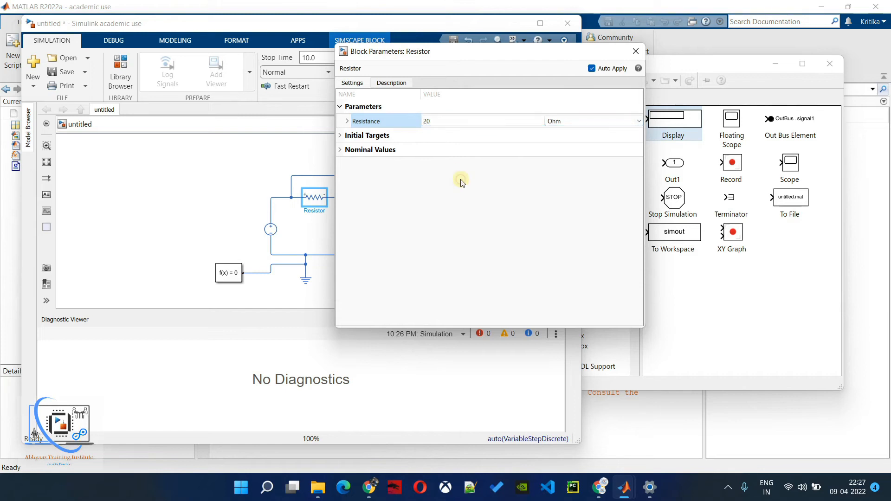
pyautogui.click(636, 51)
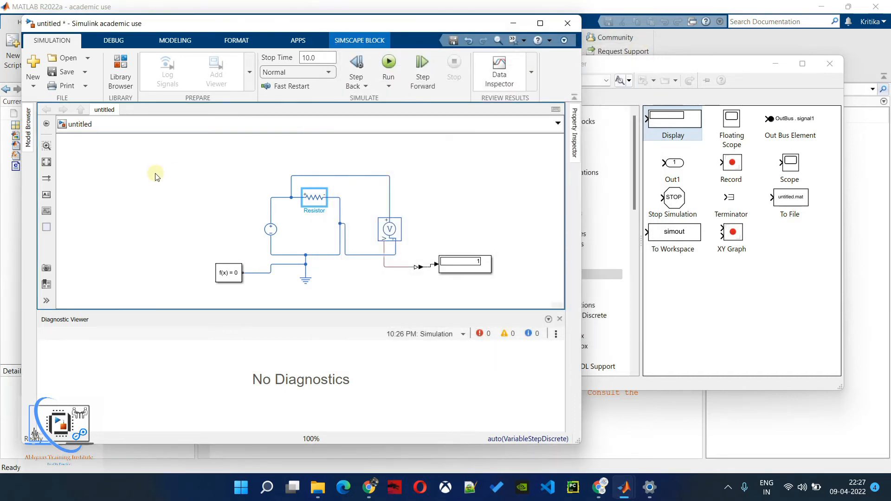
pyautogui.click(389, 63)
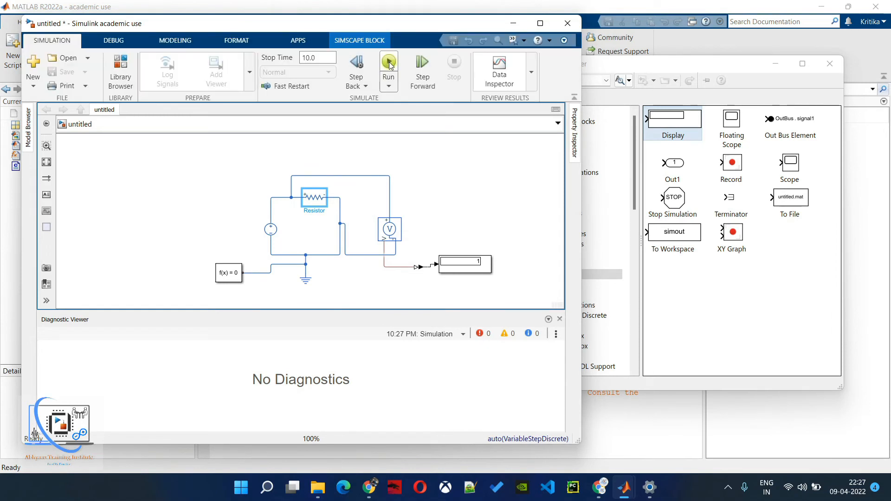
# - Check the DC Voltage Source's constant voltage and close its parameters
pyautogui.click(271, 233)
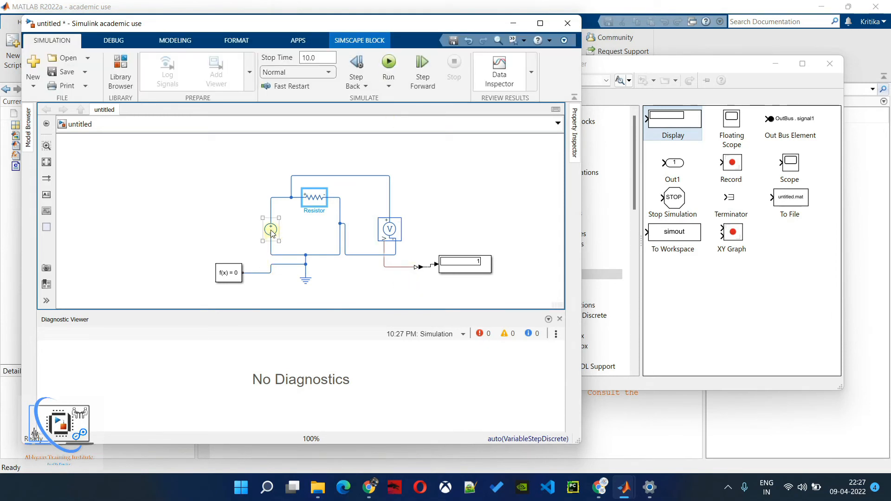
pyautogui.doubleClick(272, 231)
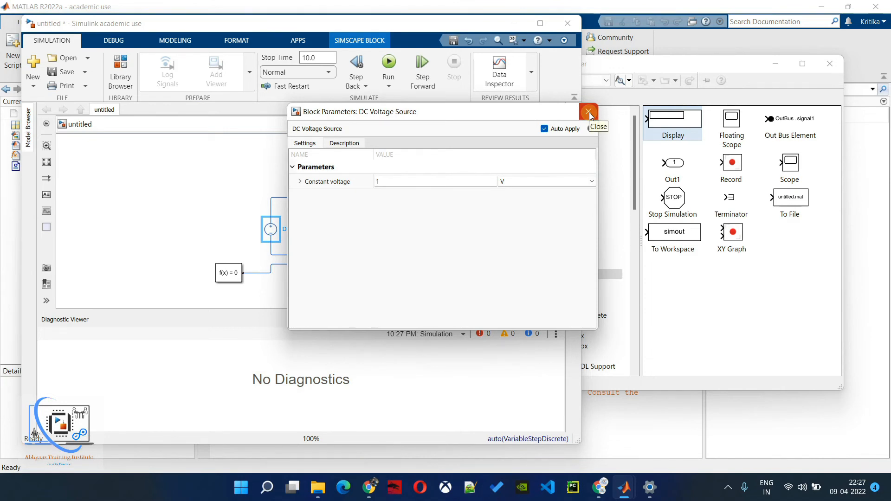
pyautogui.click(589, 113)
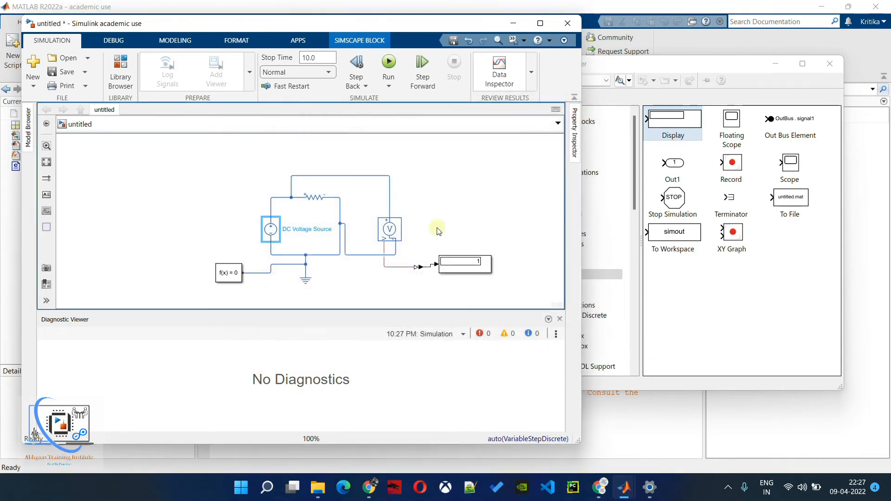
pyautogui.click(201, 223)
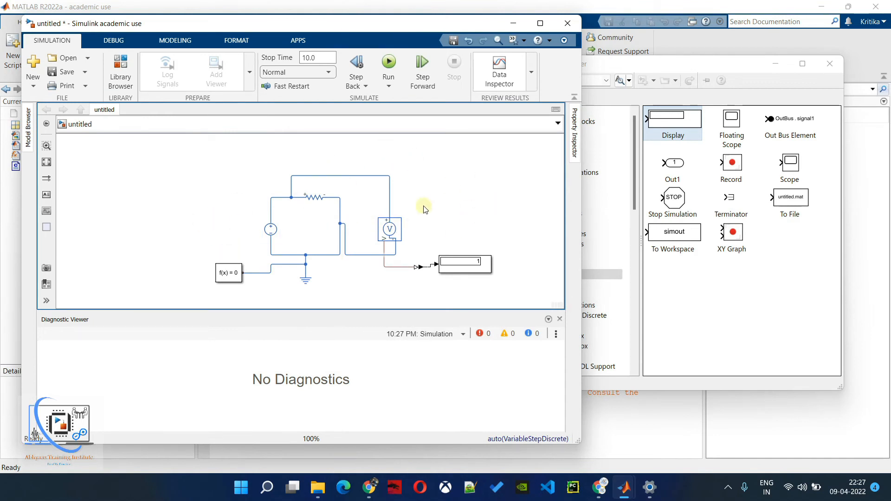
# - Replace the DC Voltage Source in the circuit with a DC Current Source from the Simscape Electrical Sources library
pyautogui.click(319, 199)
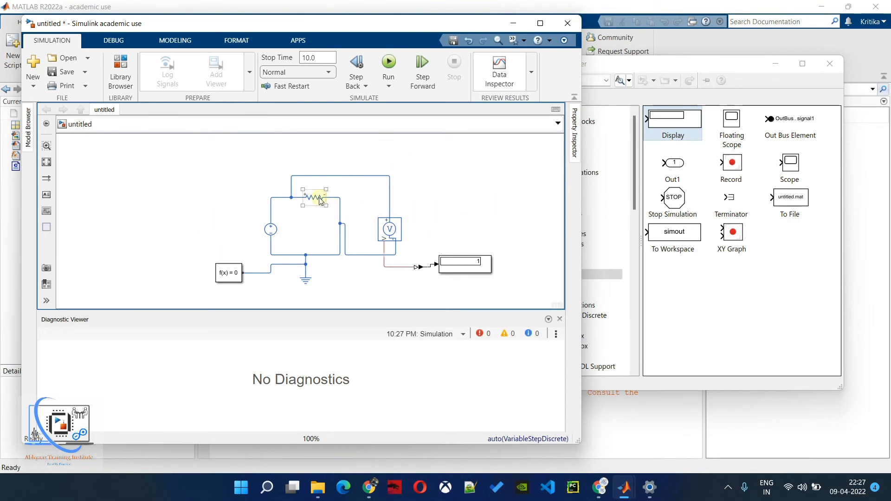
pyautogui.click(272, 236)
pyautogui.press('Delete')
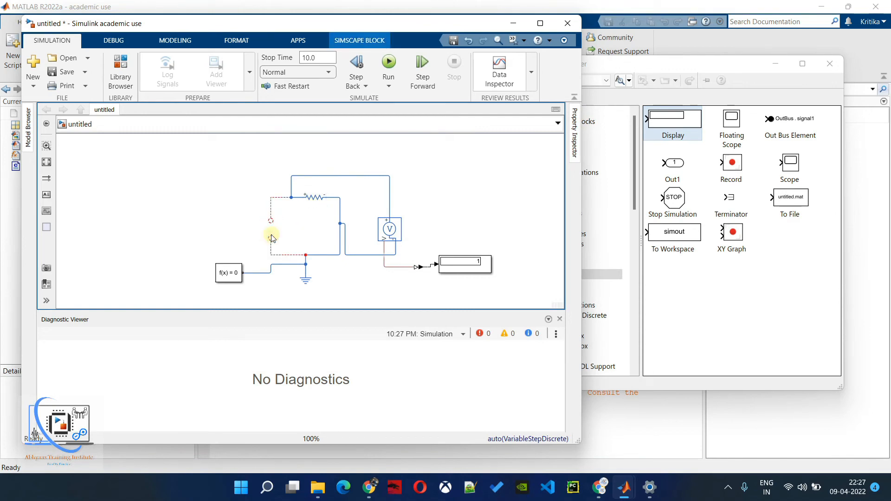
pyautogui.click(666, 302)
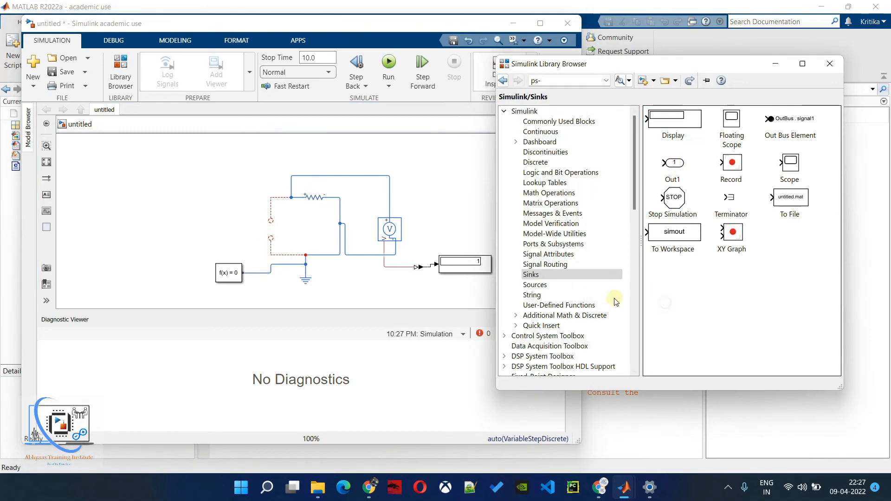
pyautogui.scroll(-2, 570, 293)
pyautogui.scroll(-5, 569, 293)
pyautogui.click(566, 266)
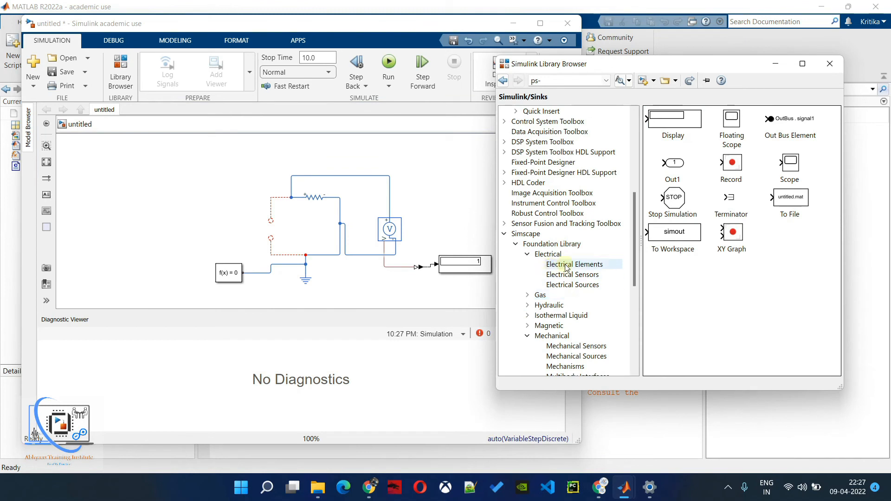
pyautogui.click(588, 286)
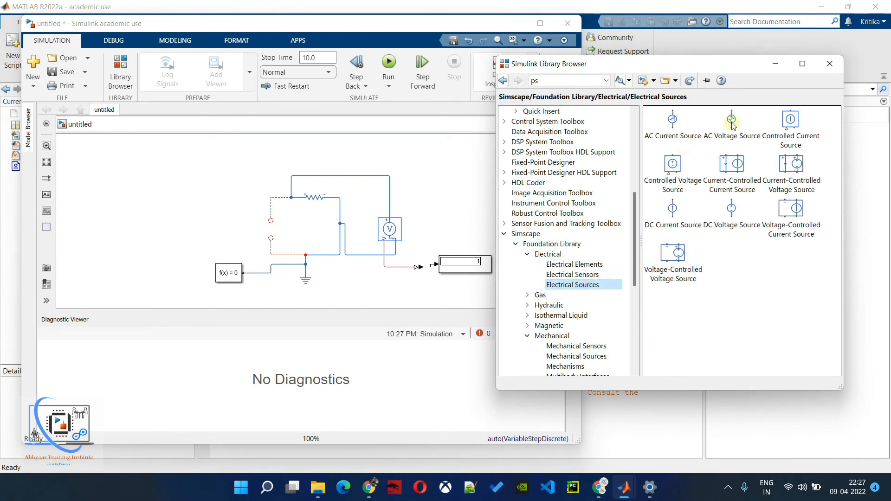
pyautogui.moveTo(673, 208); pyautogui.dragTo(273, 235)
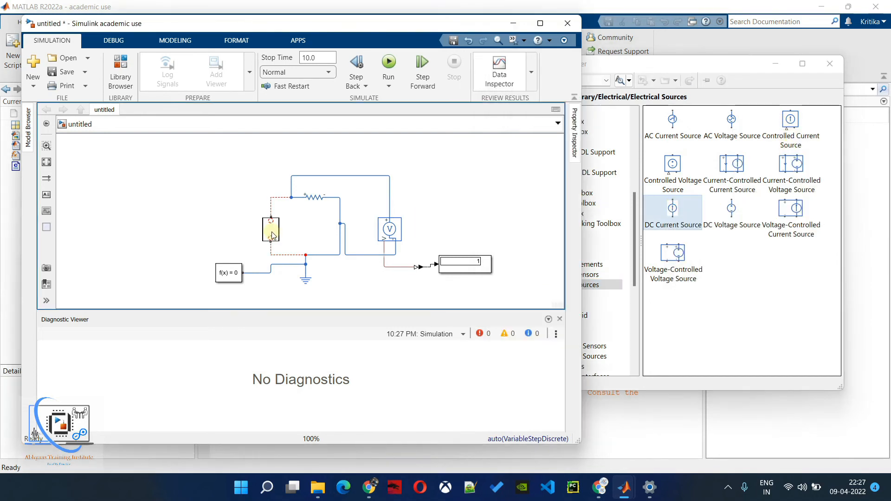
# - Set the DC Current Source's constant current to 20 A and run the simulation
pyautogui.doubleClick(271, 230)
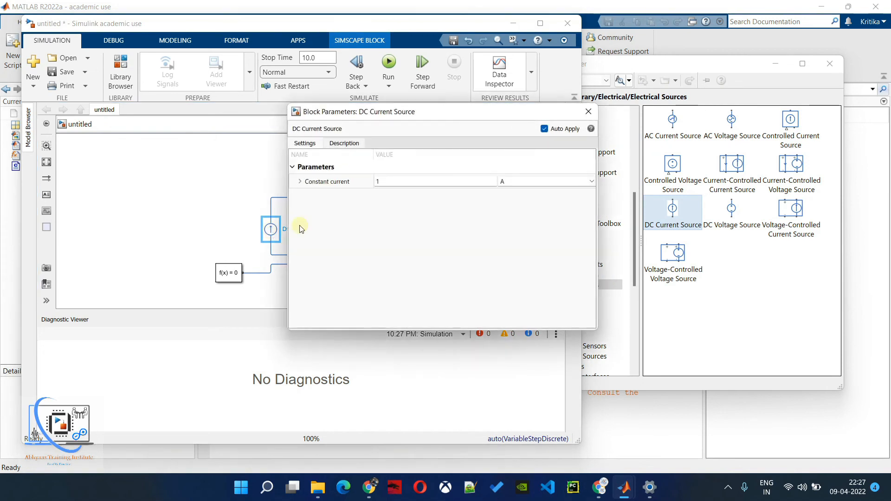
pyautogui.click(390, 181)
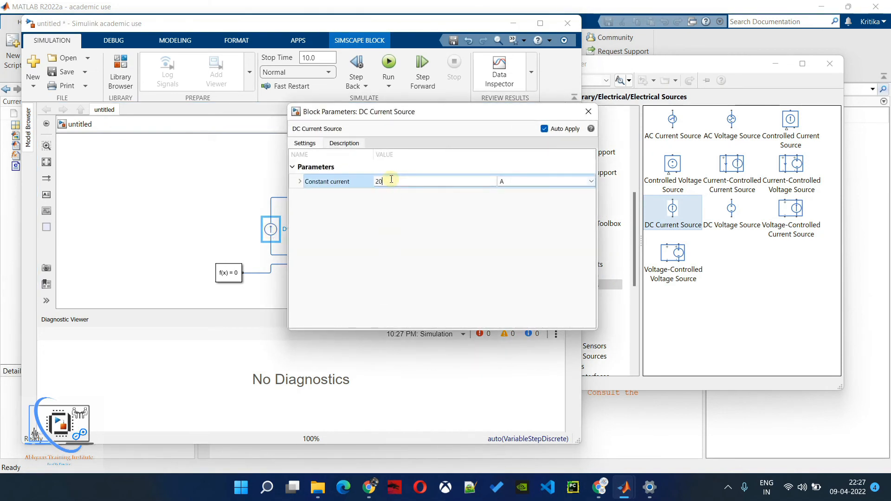
pyautogui.click(435, 221)
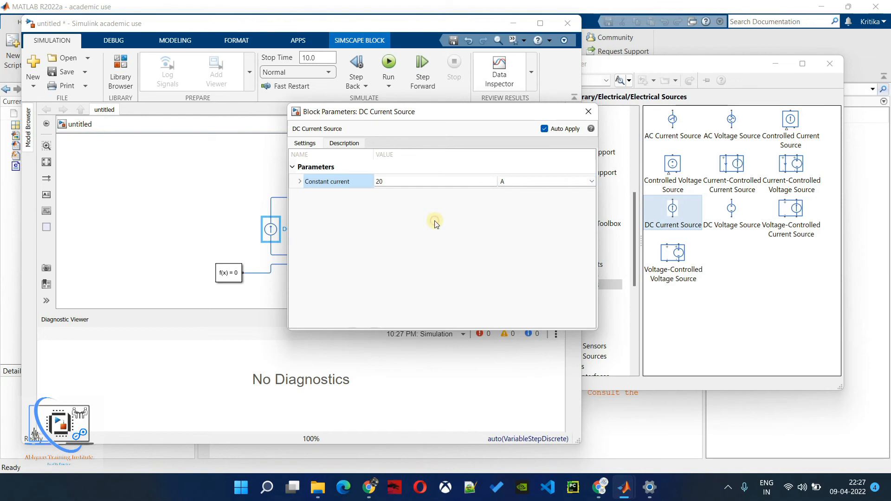
pyautogui.click(588, 113)
pyautogui.click(385, 62)
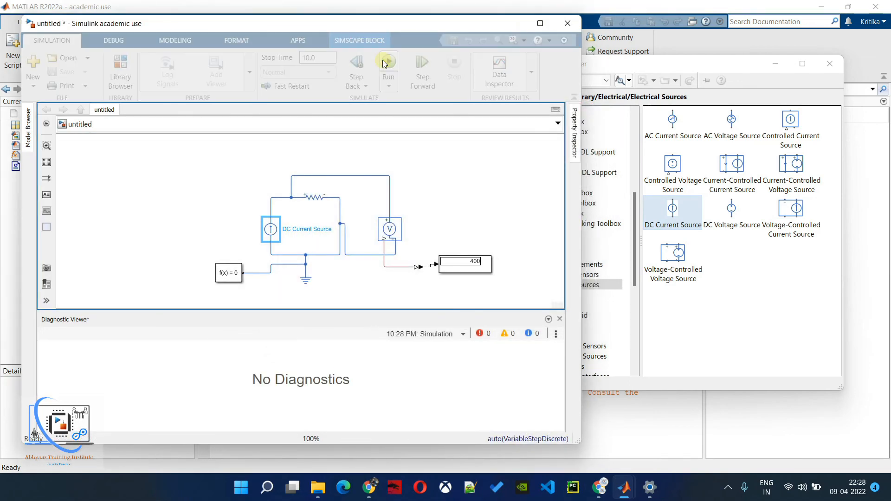
pyautogui.click(474, 264)
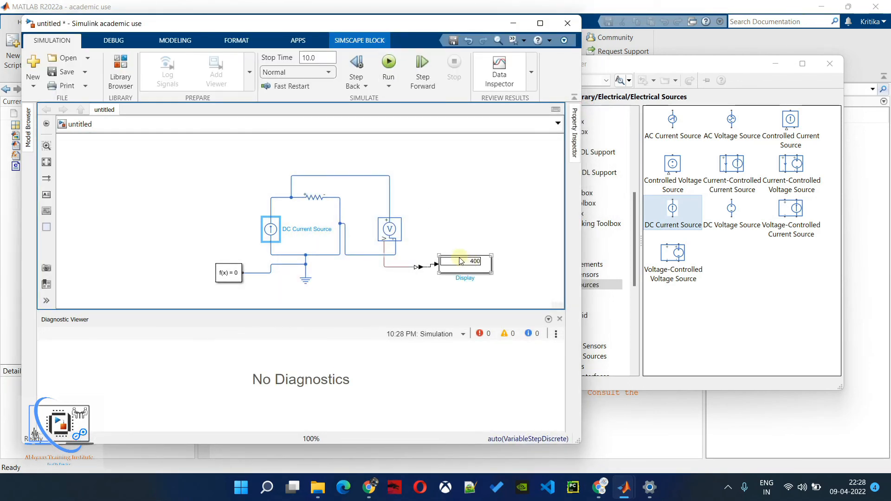
# - Review the parameters of the DC Current Source, the Resistor and the Display block, closing each without changes
pyautogui.click(276, 238)
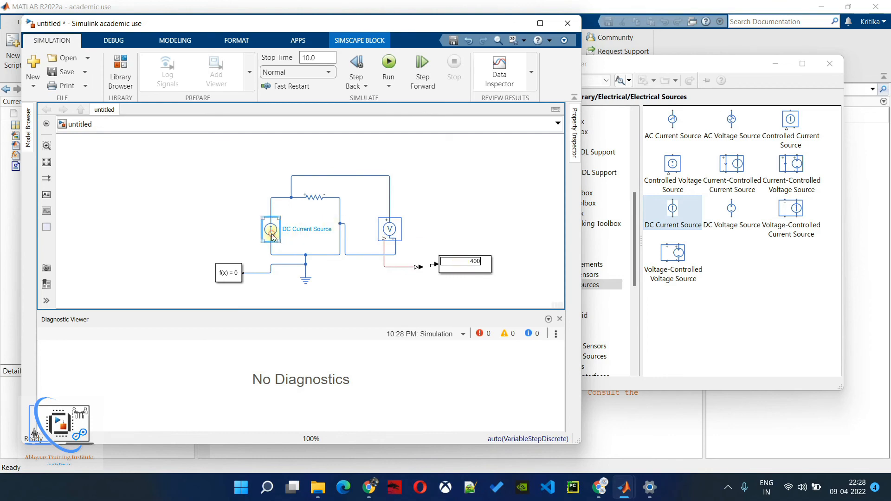
pyautogui.doubleClick(276, 238)
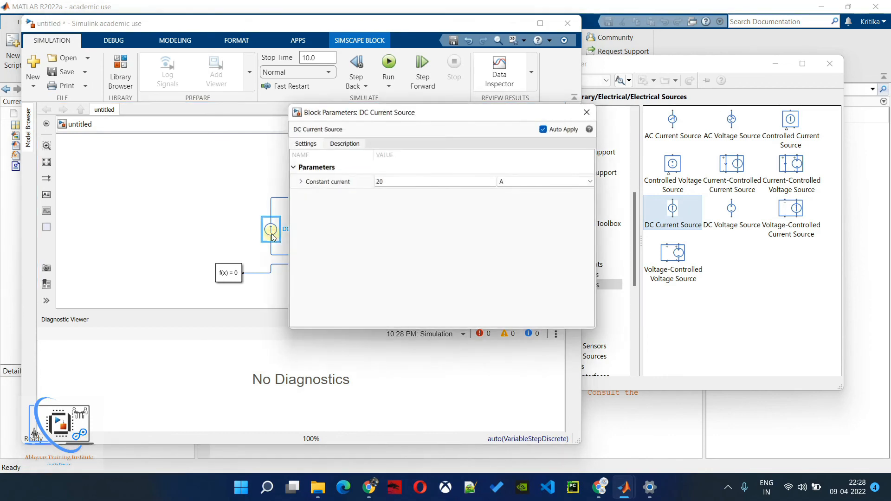
pyautogui.click(588, 112)
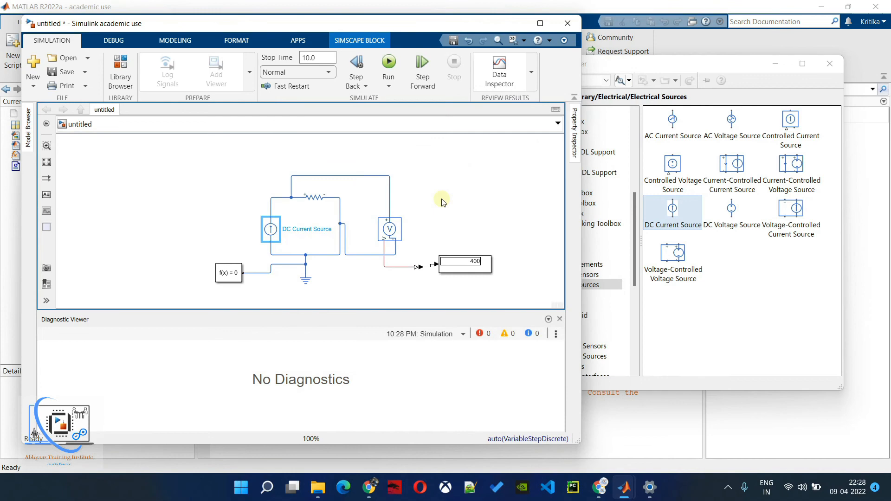
pyautogui.click(312, 201)
pyautogui.doubleClick(312, 200)
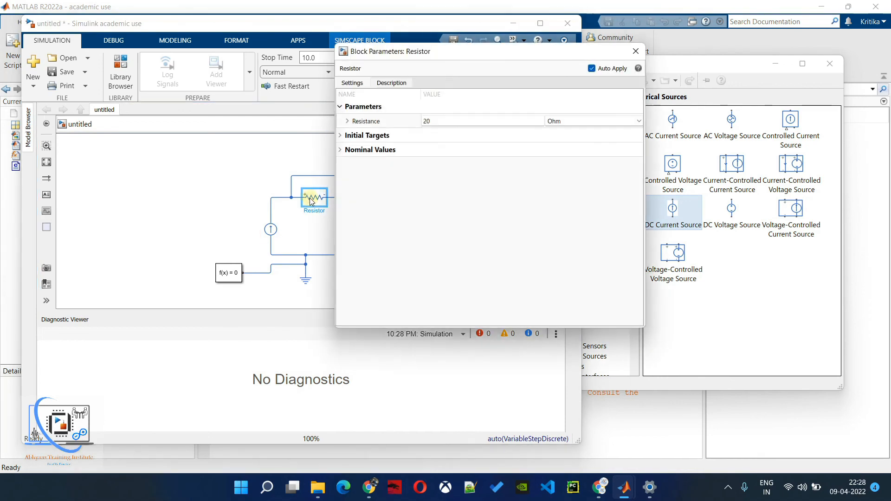
pyautogui.click(639, 52)
pyautogui.doubleClick(475, 266)
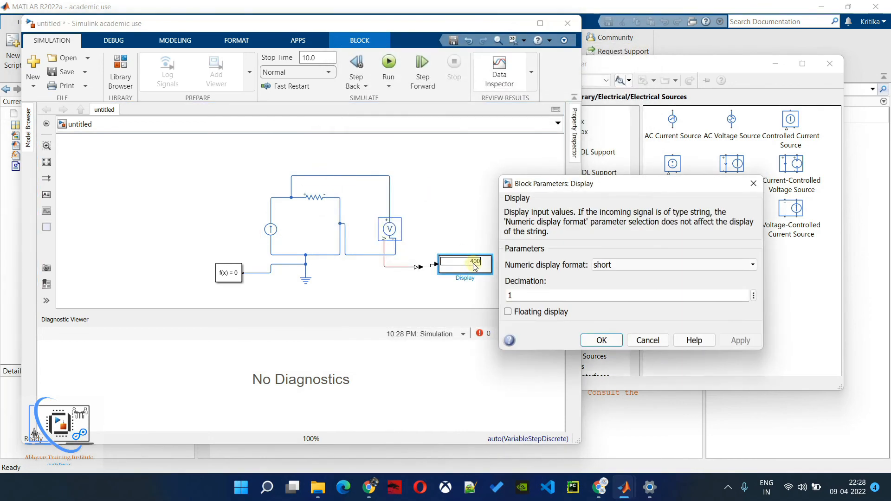
pyautogui.click(649, 340)
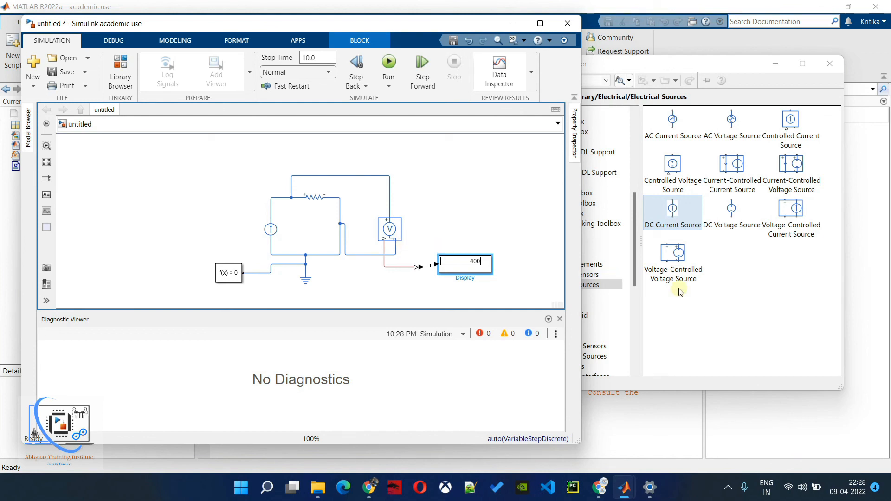
pyautogui.click(740, 284)
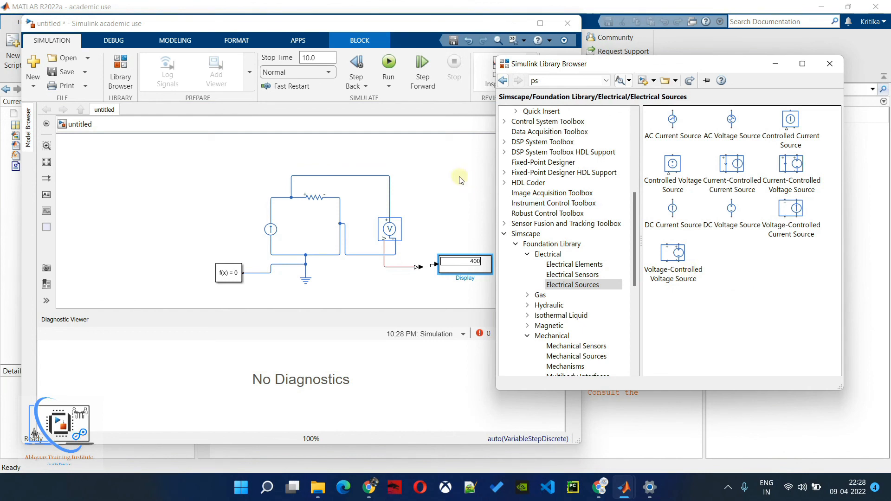
pyautogui.click(430, 176)
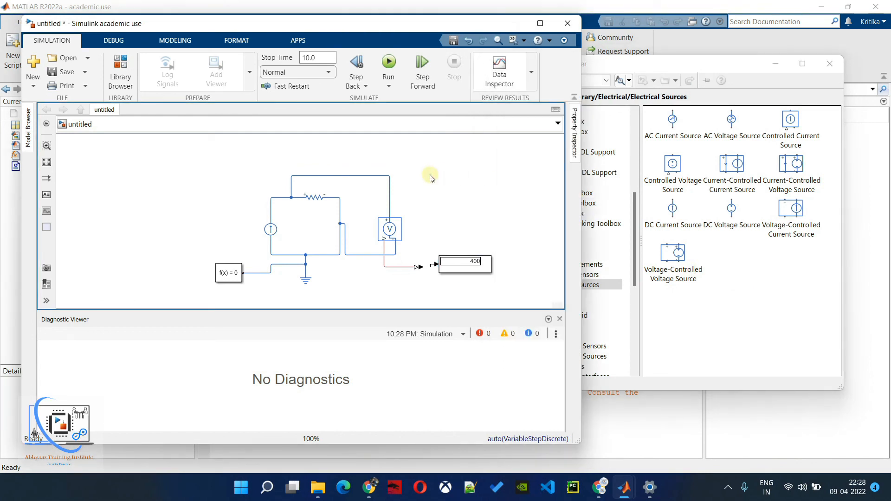